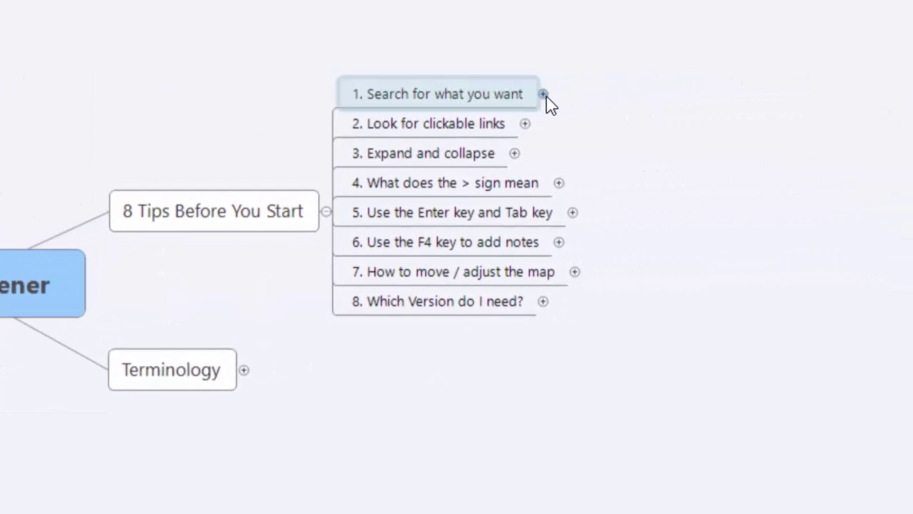
Step: Expand the "1. Search for what you want" topic to view its subtopics and select the "Ctrl+F" subtopic
click(548, 98)
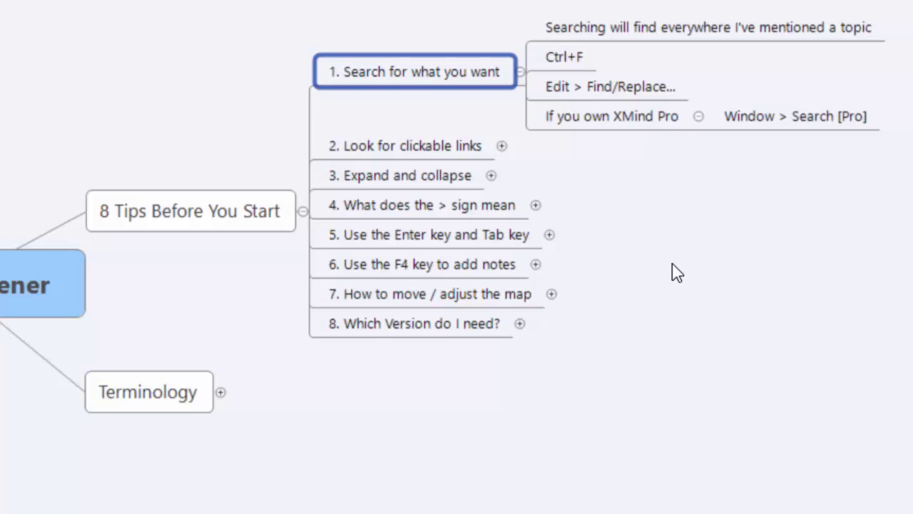
drag(308, 464, 464, 471)
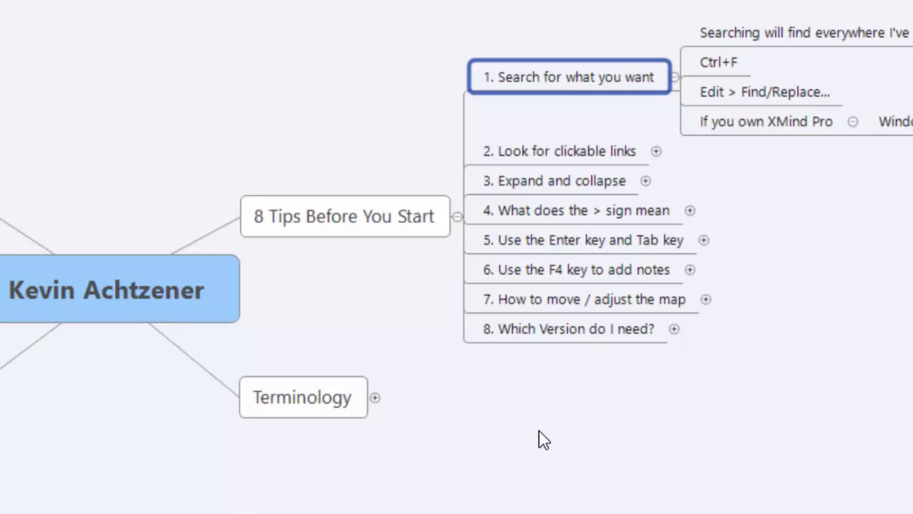
click(732, 64)
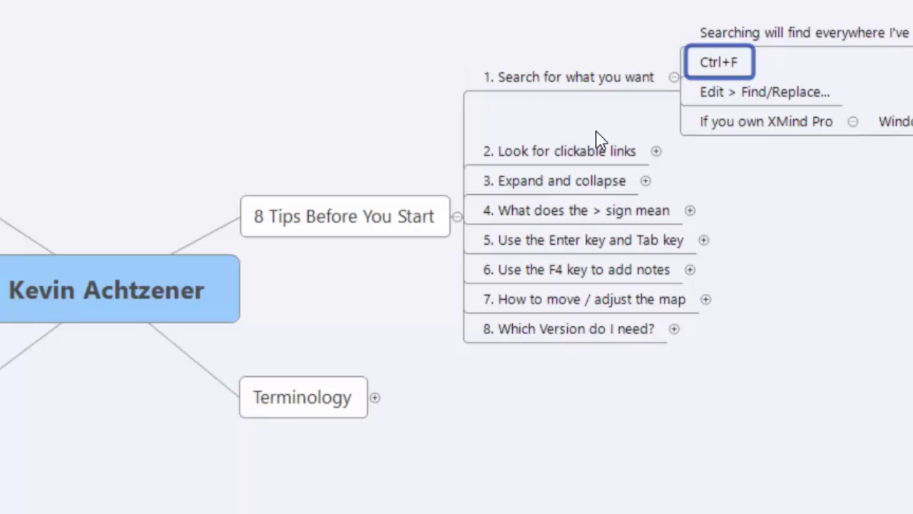
Step: Search the whole workbook for "gantt" with Find/Replace, step through several matches and close the dialog
key(ctrl+f)
text(ga)
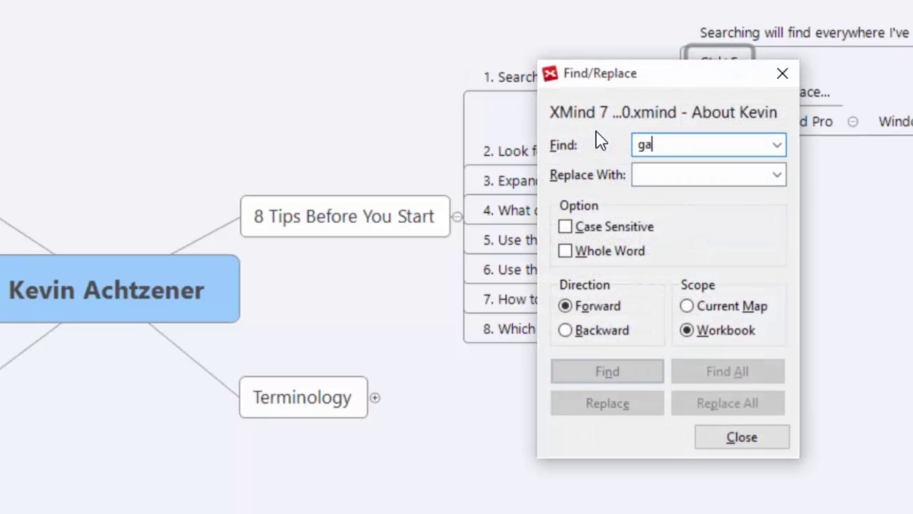
text(ntt)
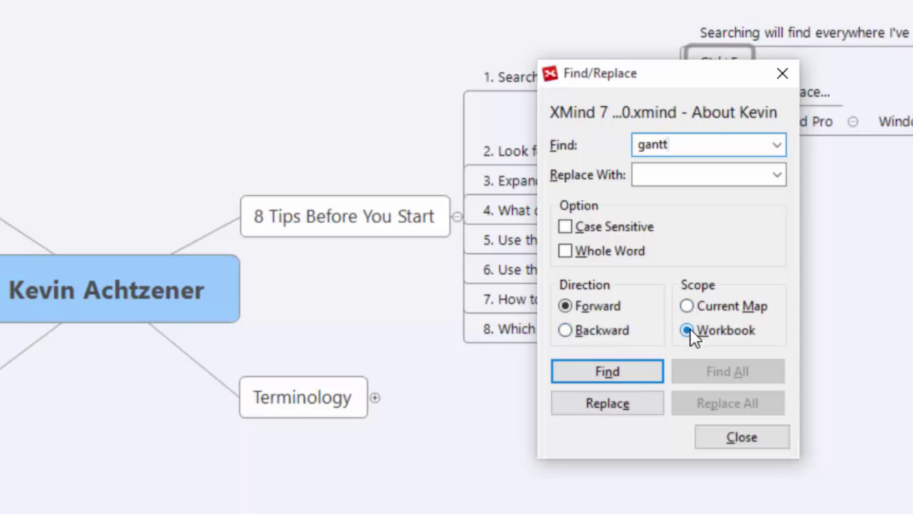
click(617, 382)
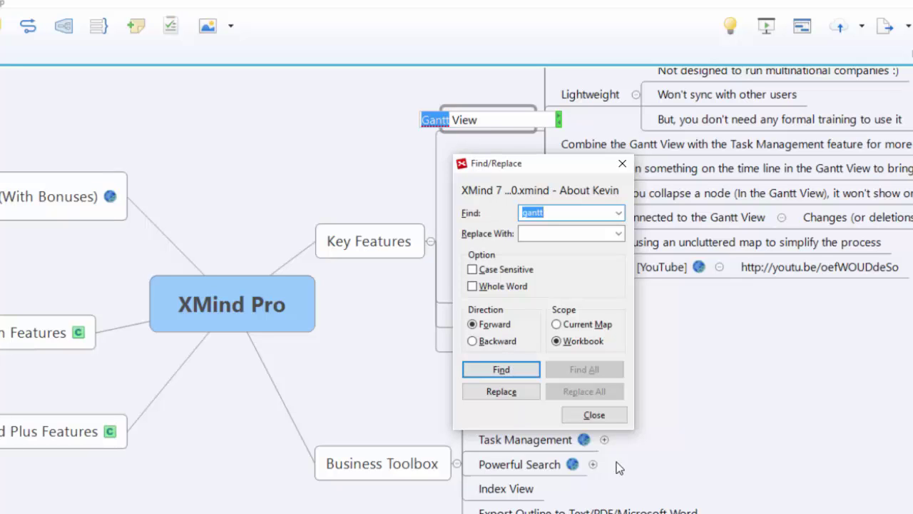
click(500, 369)
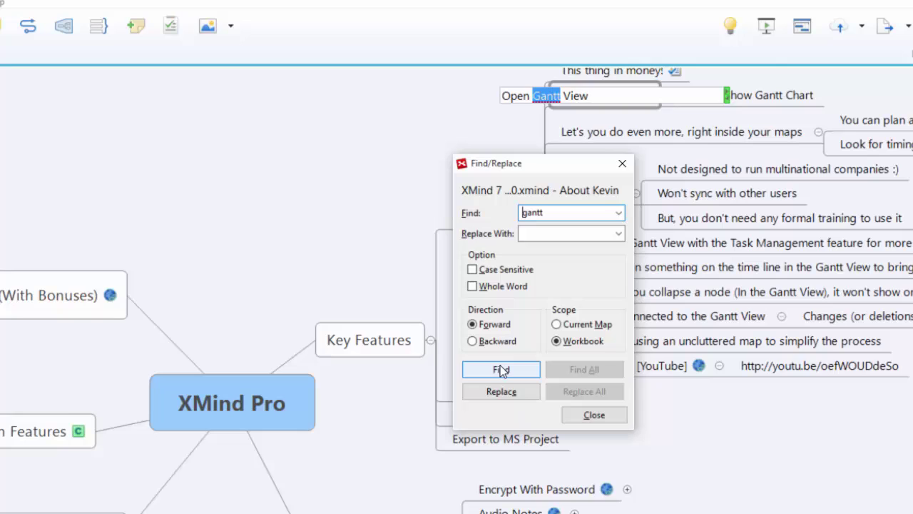
click(501, 369)
click(501, 369)
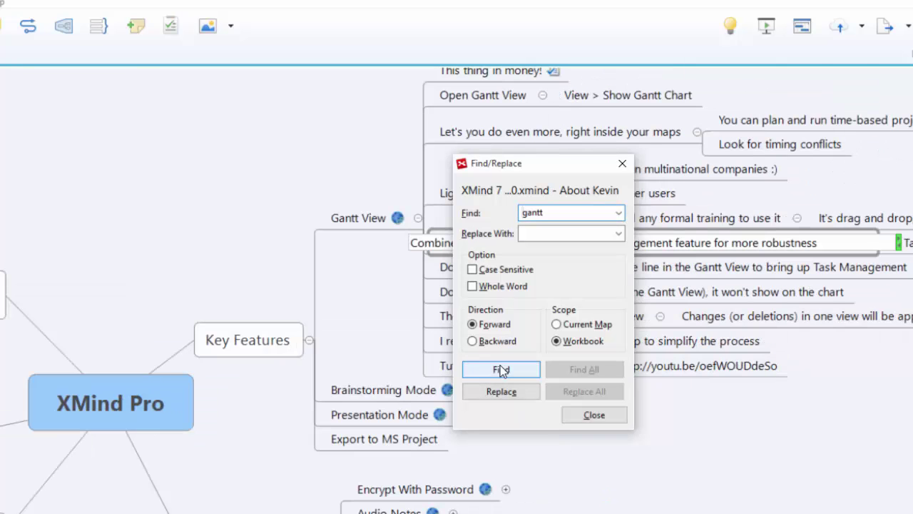
click(594, 414)
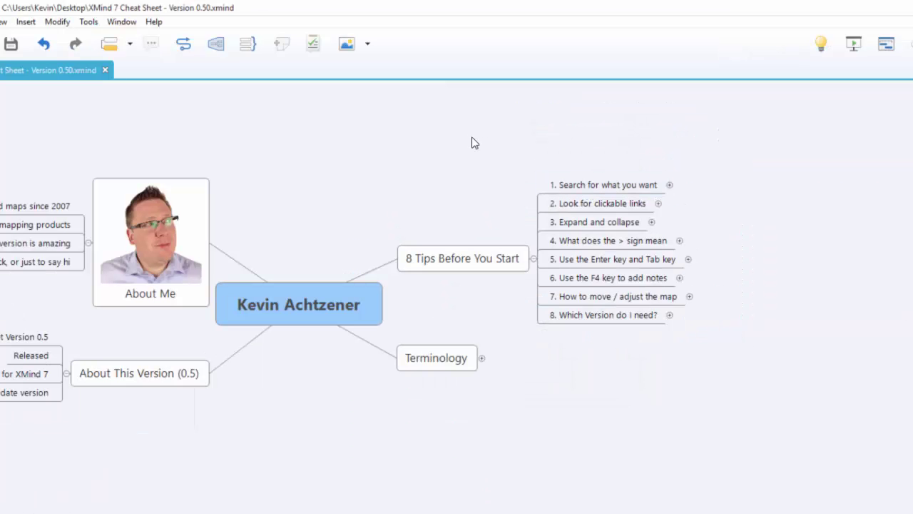
Step: Search for "gantt" in the Search [Pro] view, select the Gantt Chart result under File Menu, and close the view
click(121, 22)
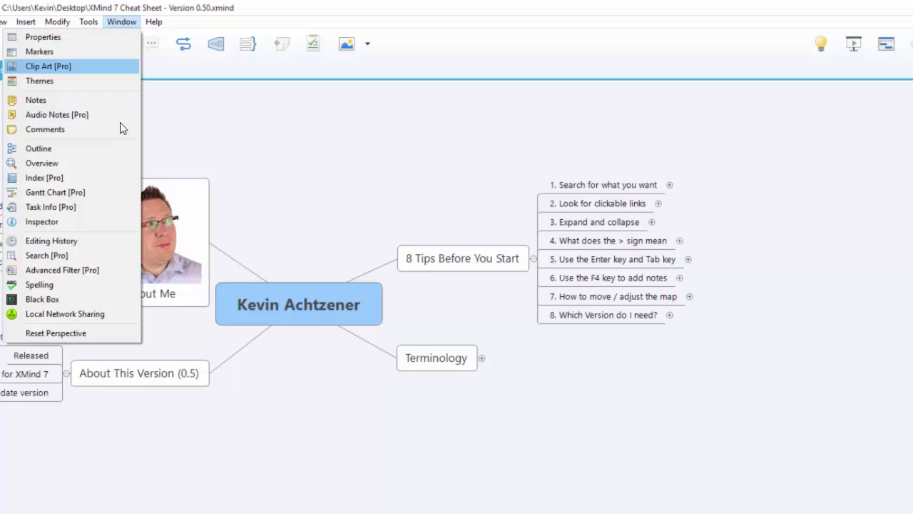
click(101, 255)
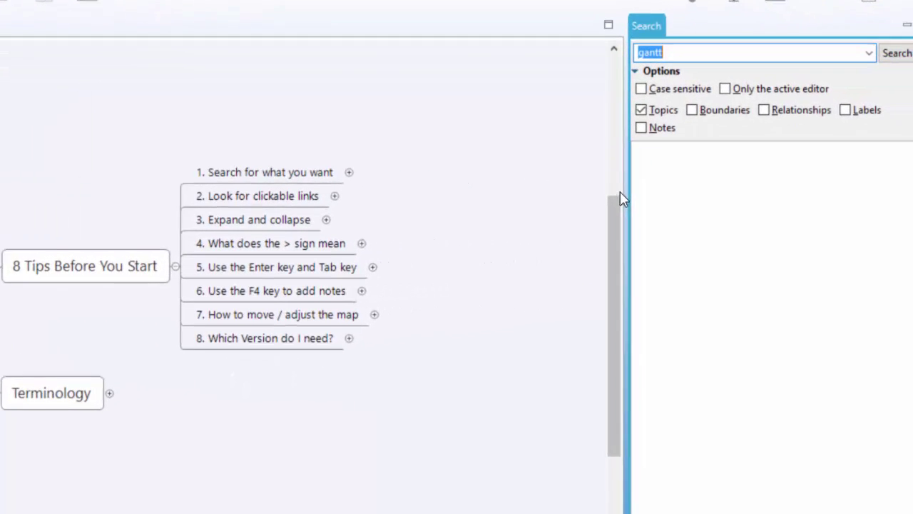
click(896, 53)
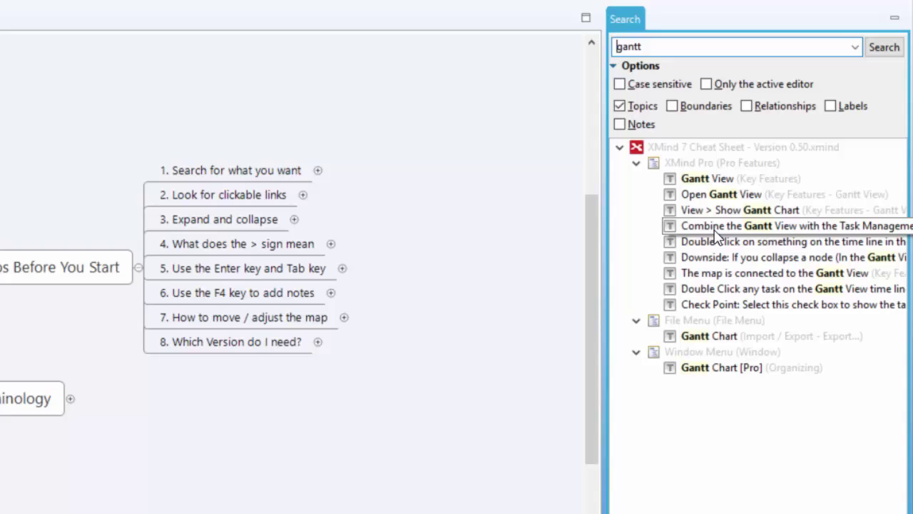
click(709, 341)
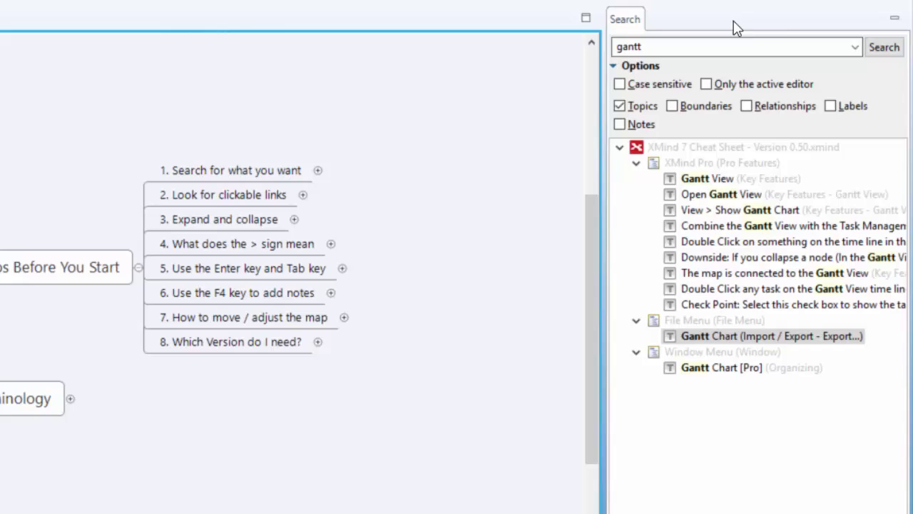
right_click(736, 28)
click(761, 33)
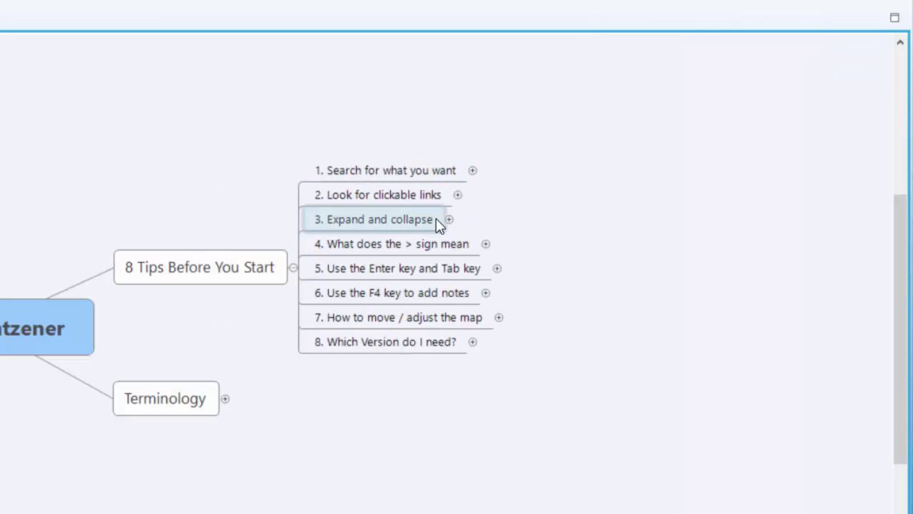
Step: Expand the "2. Look for clickable links" topic and look over its subtopics
click(458, 196)
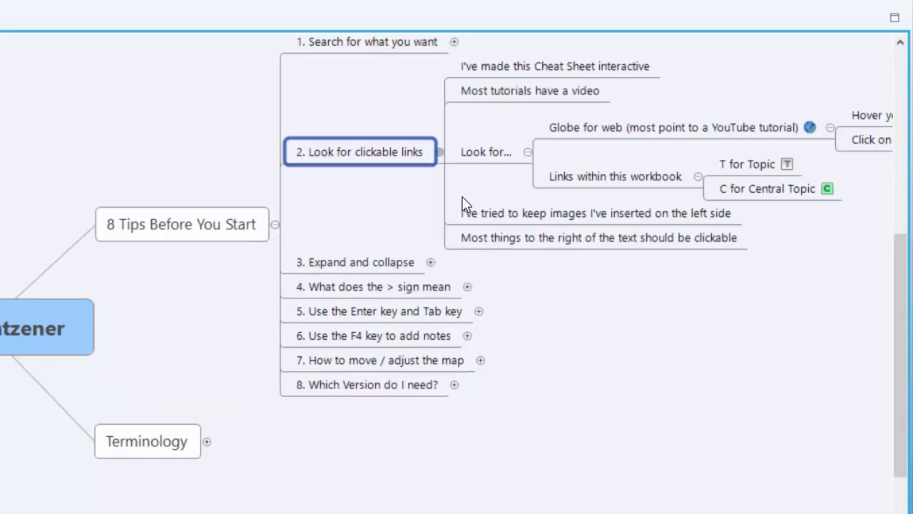
drag(660, 367, 377, 434)
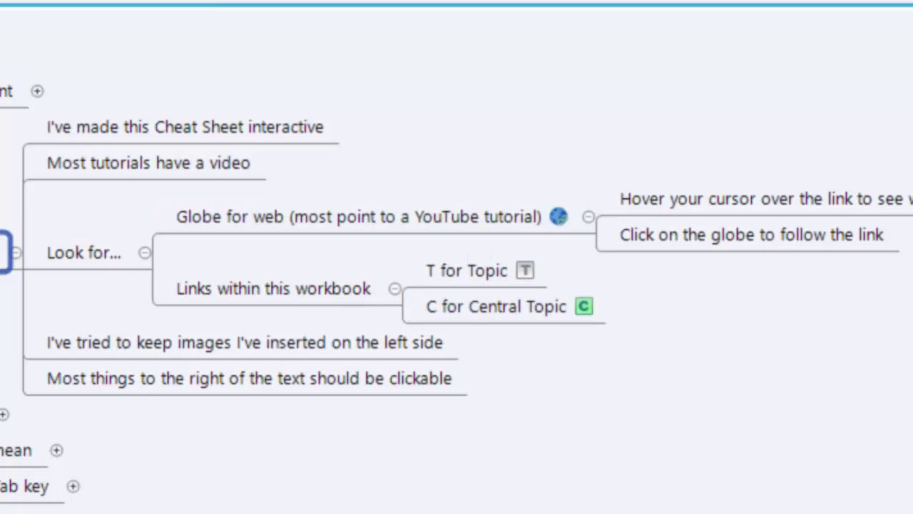
drag(230, 513, 588, 503)
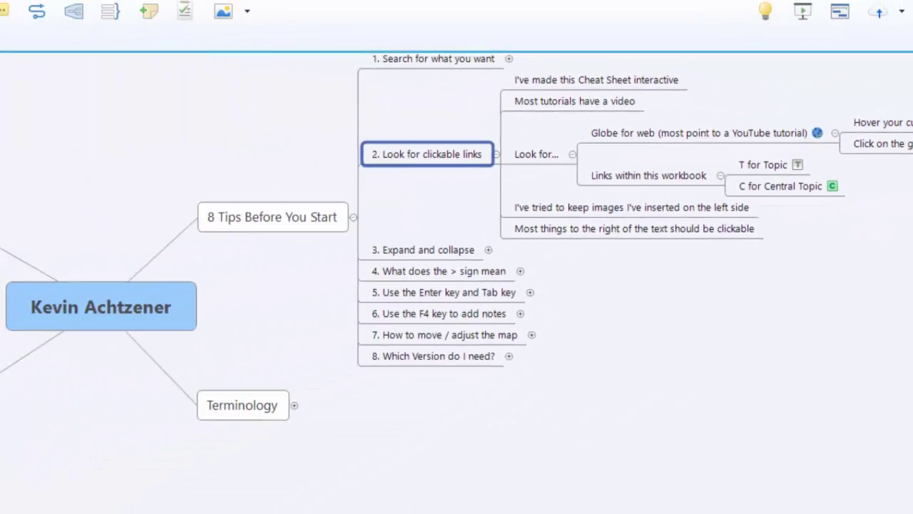
Step: On the Pro Features sheet, collapse the Gantt View topic and open its linked YouTube tutorial, pausing the video
click(36, 499)
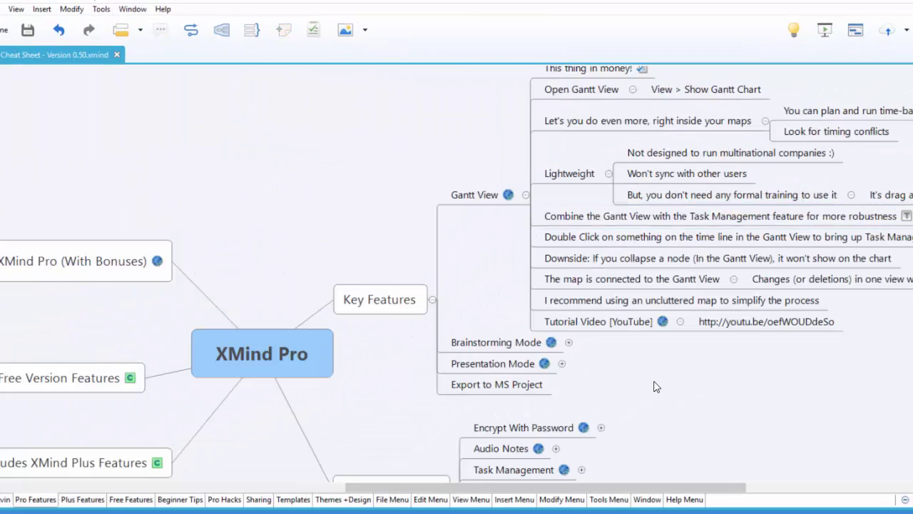
click(526, 194)
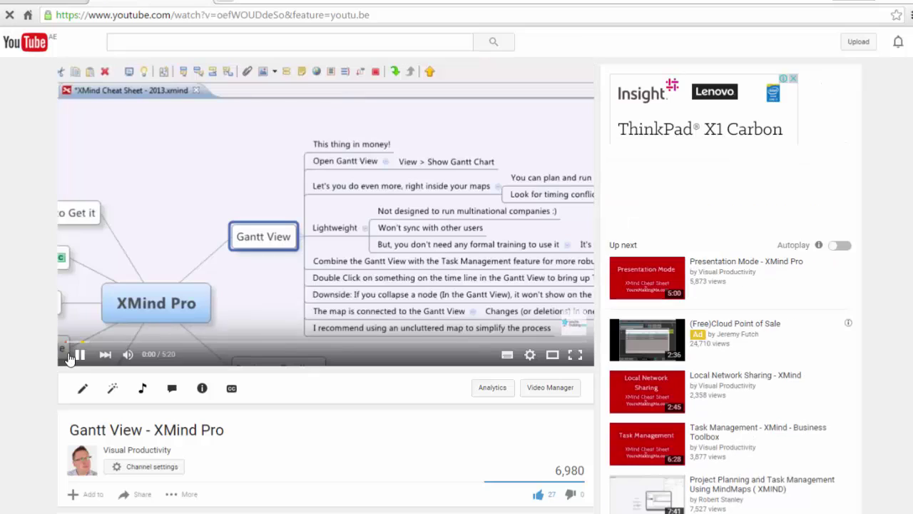
click(79, 354)
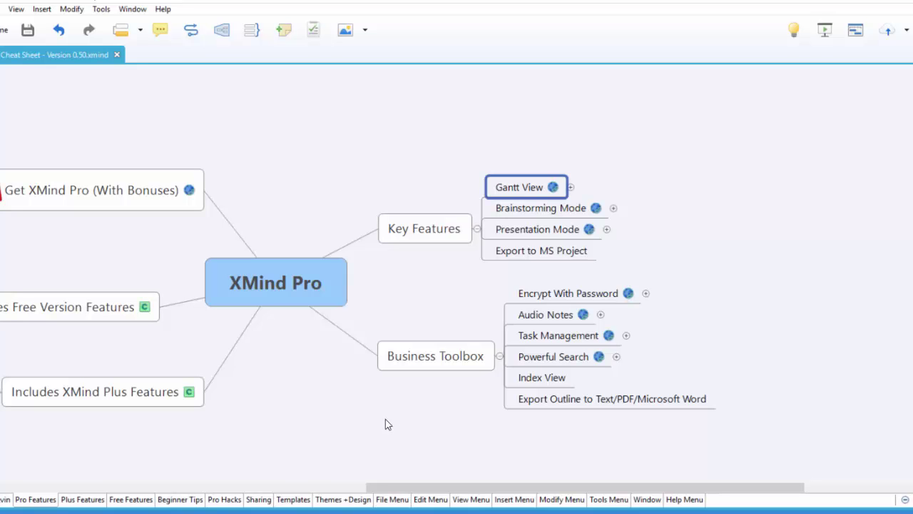
Step: Inspect the Gantt View topic's hyperlink and follow the workbook link on "Includes Free Version Features"
drag(323, 415, 381, 383)
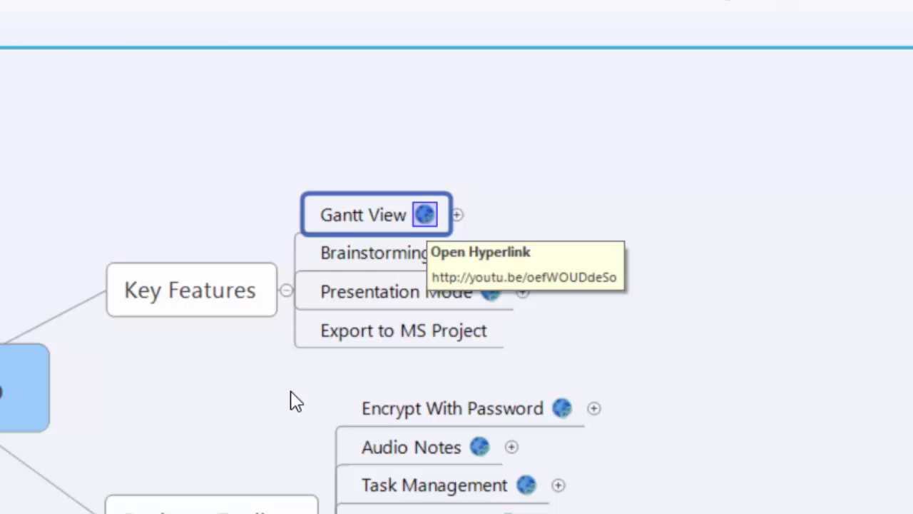
drag(289, 399, 601, 283)
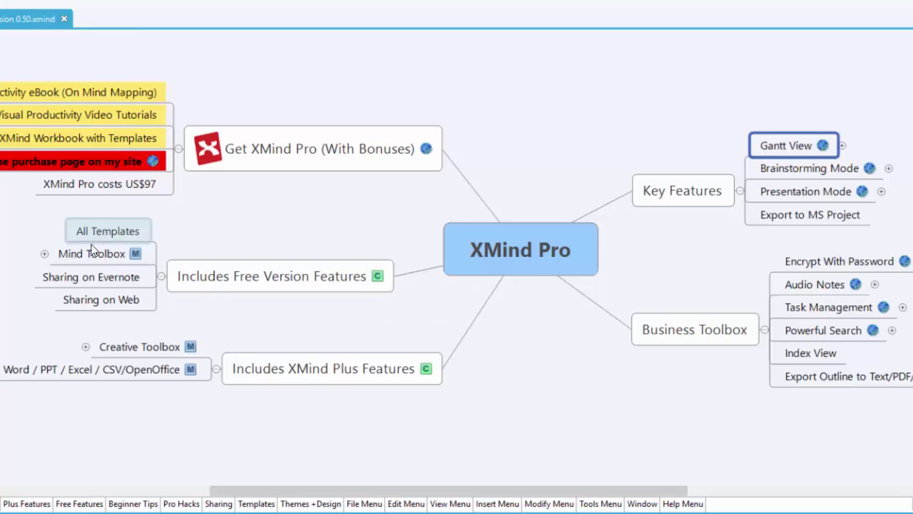
click(380, 281)
click(378, 277)
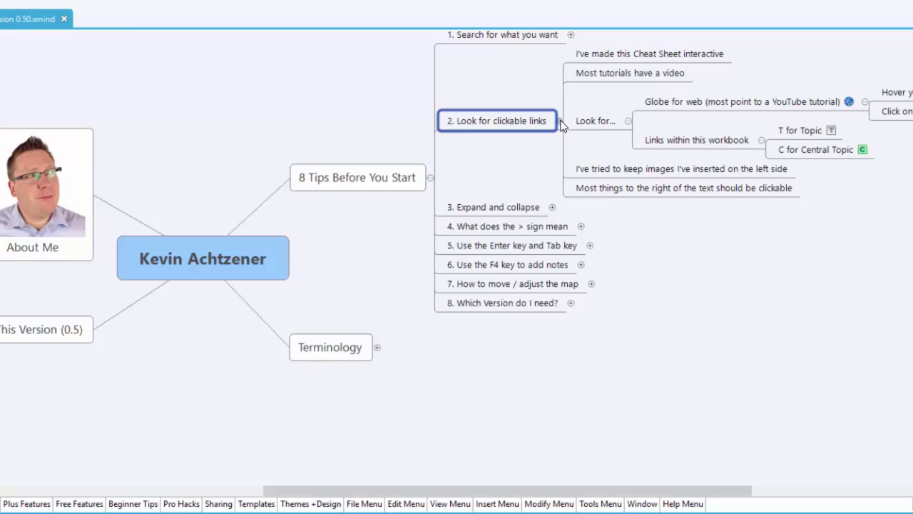
Step: Back on the 8 Tips map, collapse "2. Look for clickable links" and point out the "3. Expand and collapse" topic
click(560, 123)
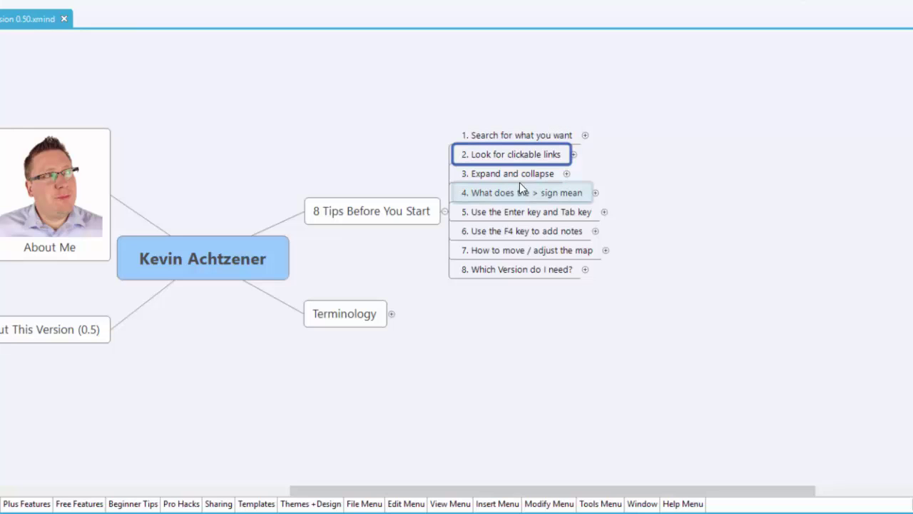
click(497, 171)
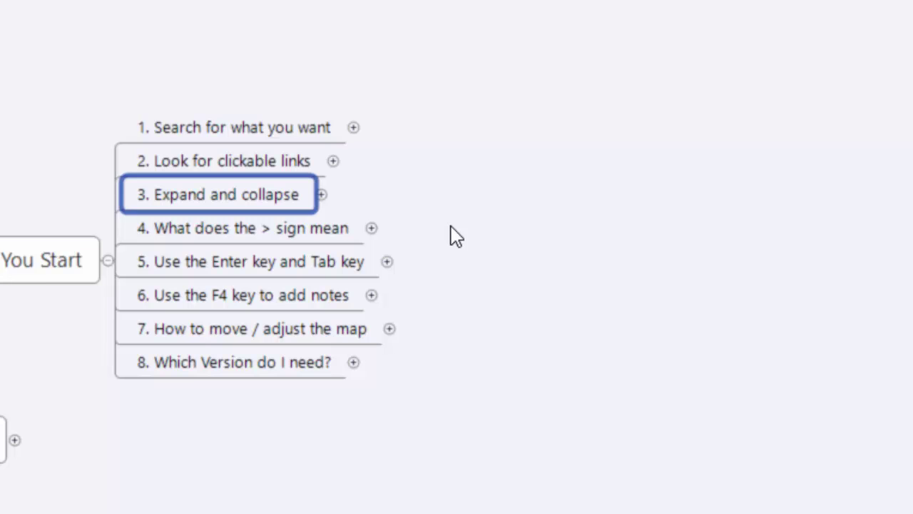
click(398, 199)
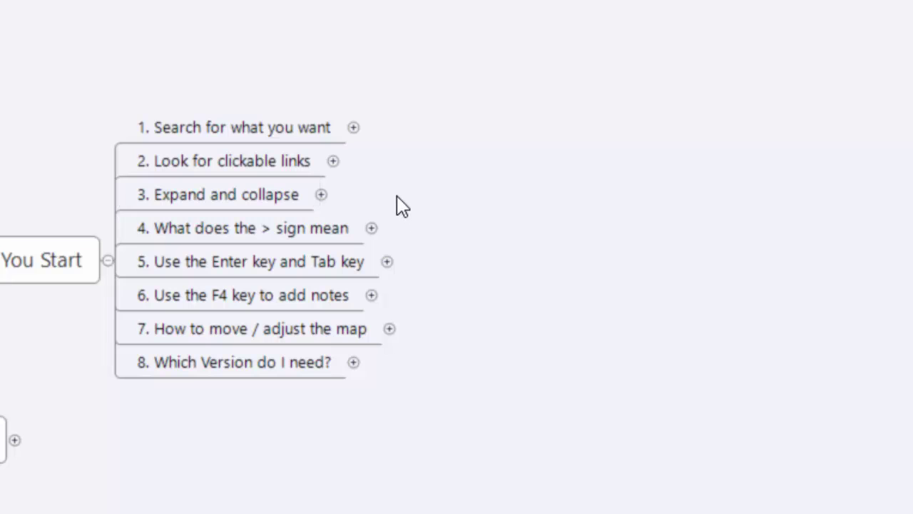
Step: Expand and collapse the "3. Expand and collapse" topic twice to show and hide its subtopics
click(322, 195)
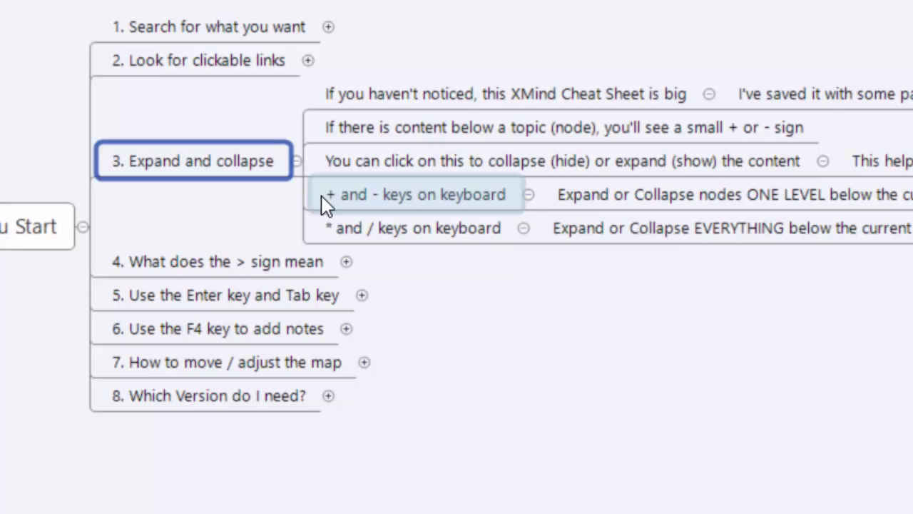
click(299, 163)
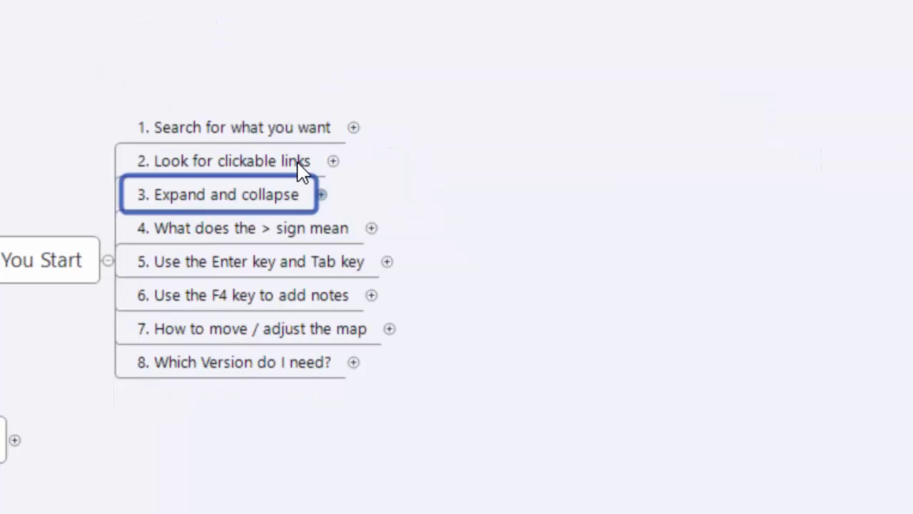
click(321, 196)
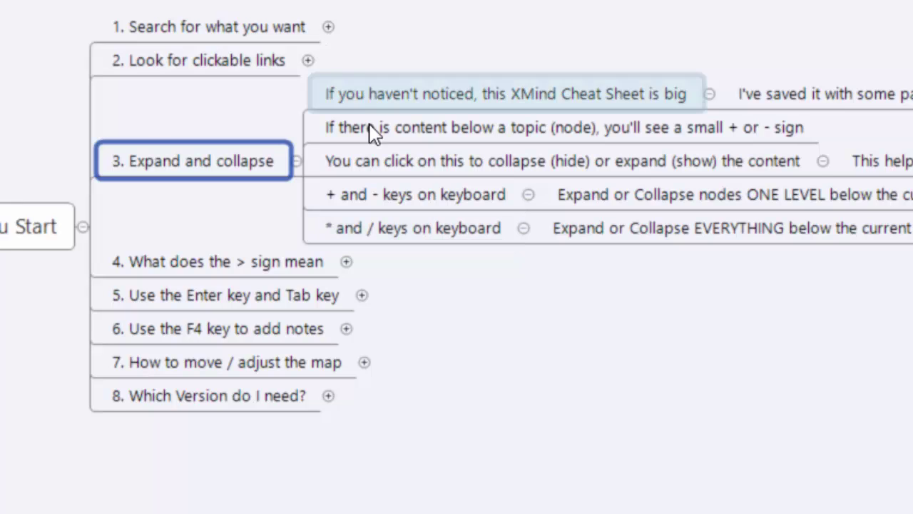
click(299, 163)
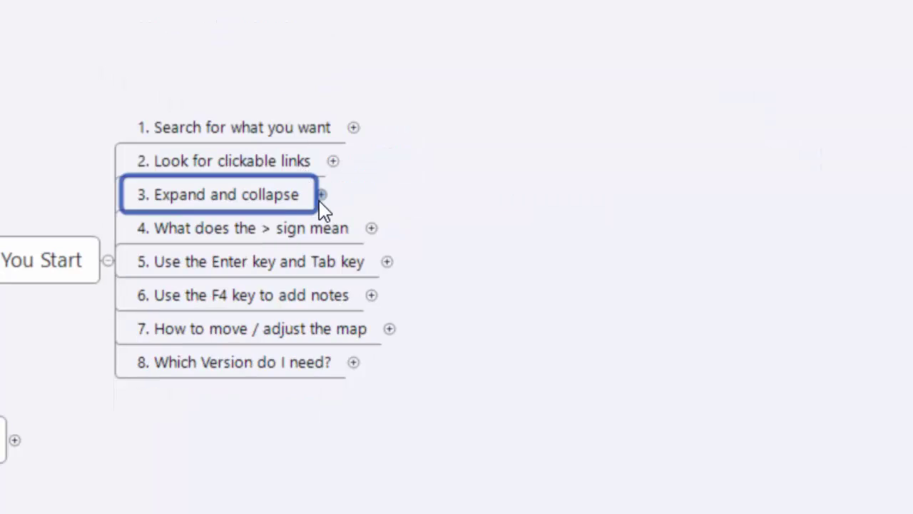
Step: Expand the "4. What does the > sign mean" topic and select its "File > New..." example
click(333, 237)
click(372, 228)
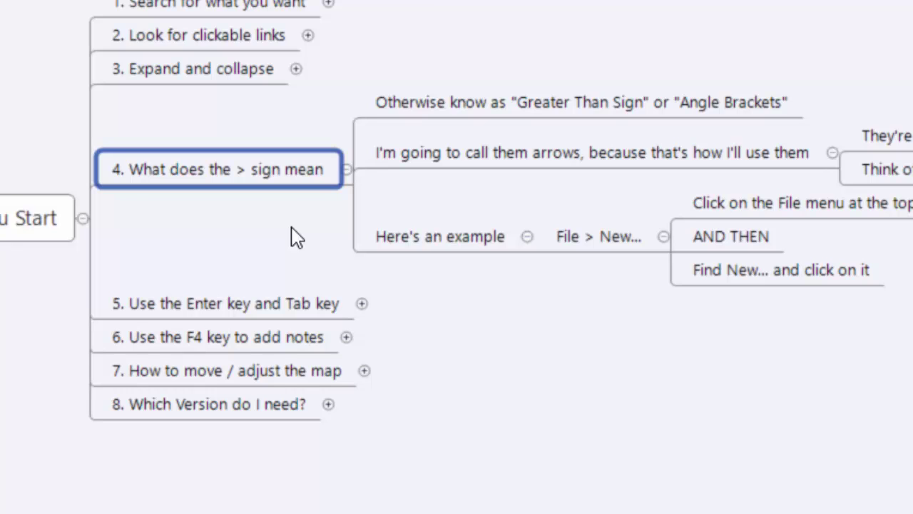
click(606, 246)
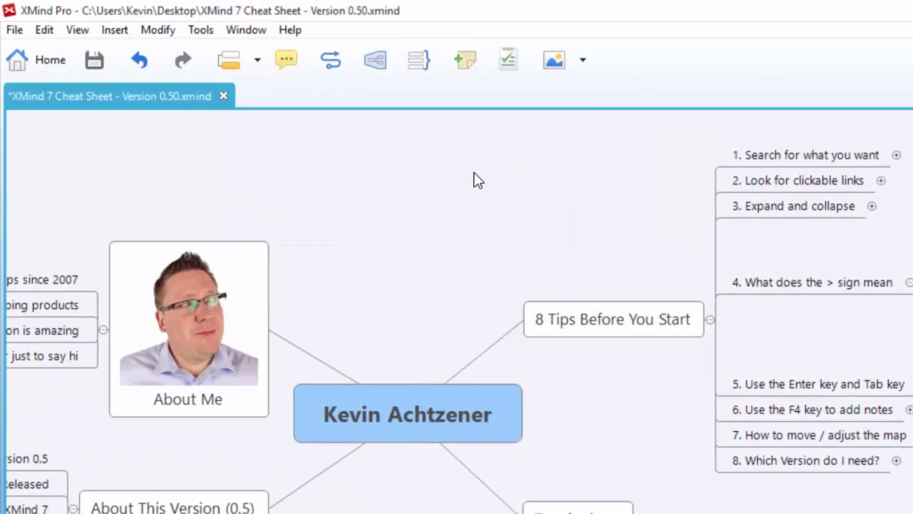
Step: Locate the File > New... command without running it, and collapse the "4. What does the > sign mean" topic
click(13, 30)
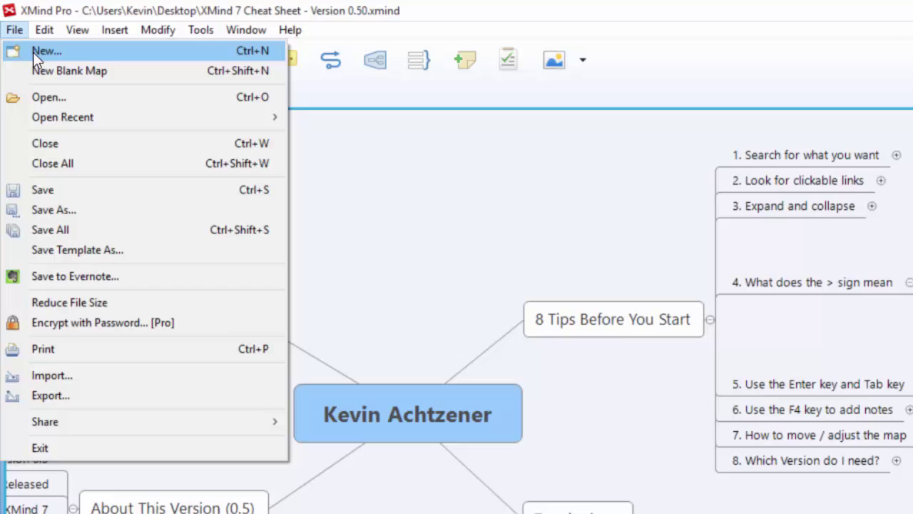
click(524, 191)
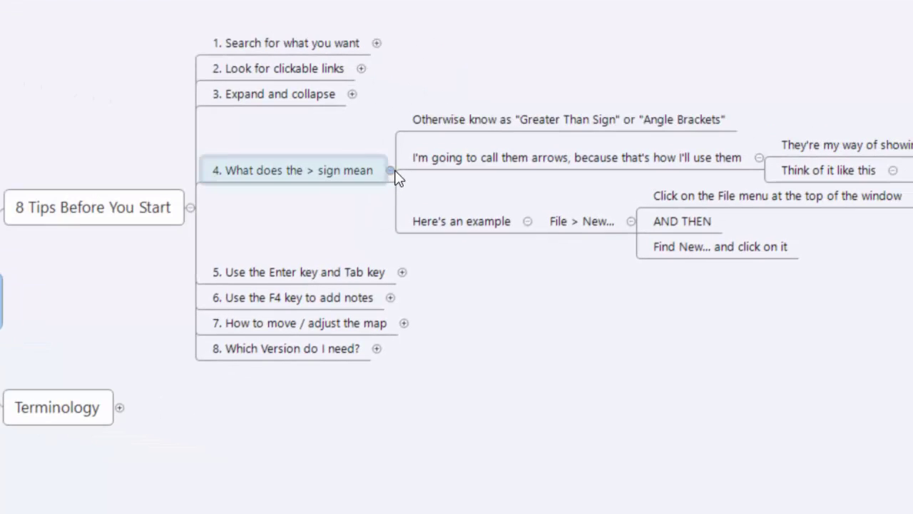
click(391, 170)
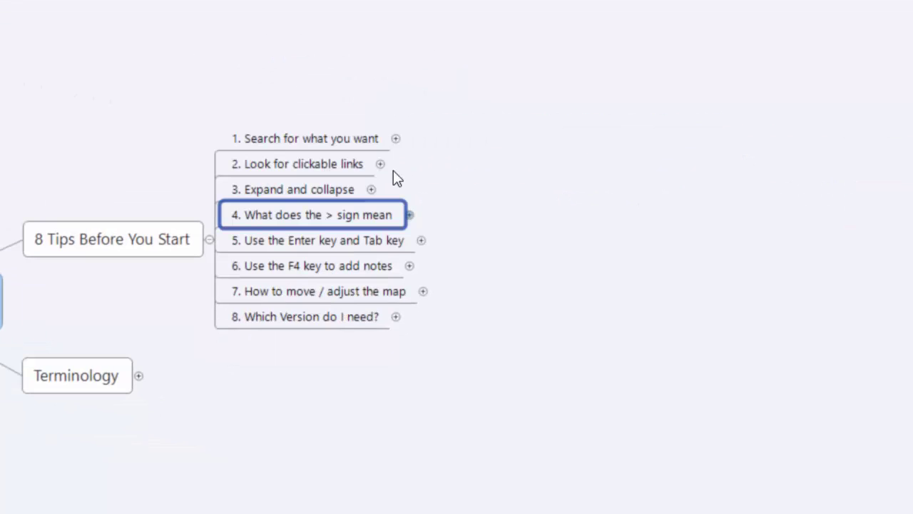
Step: Expand the "5. Use the Enter key and Tab key" topic, and add and delete a same-level topic "new node" after its last subtopic
click(424, 241)
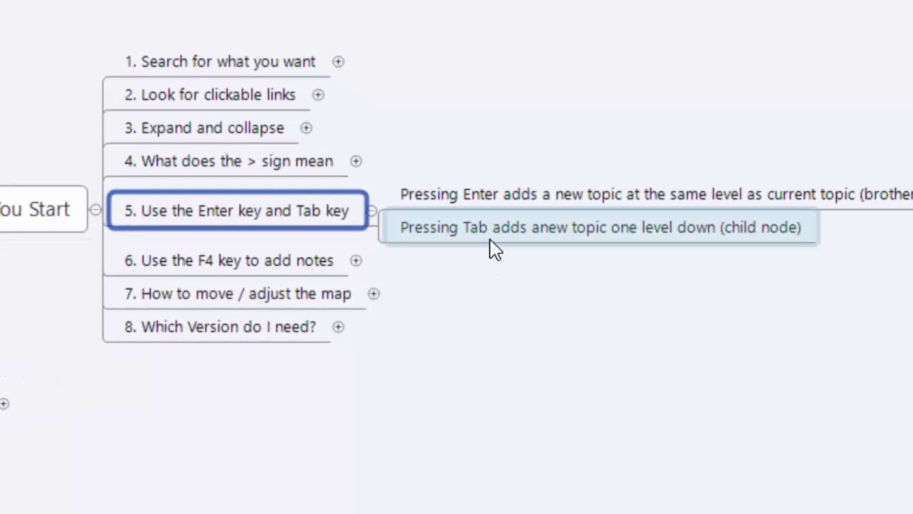
click(493, 246)
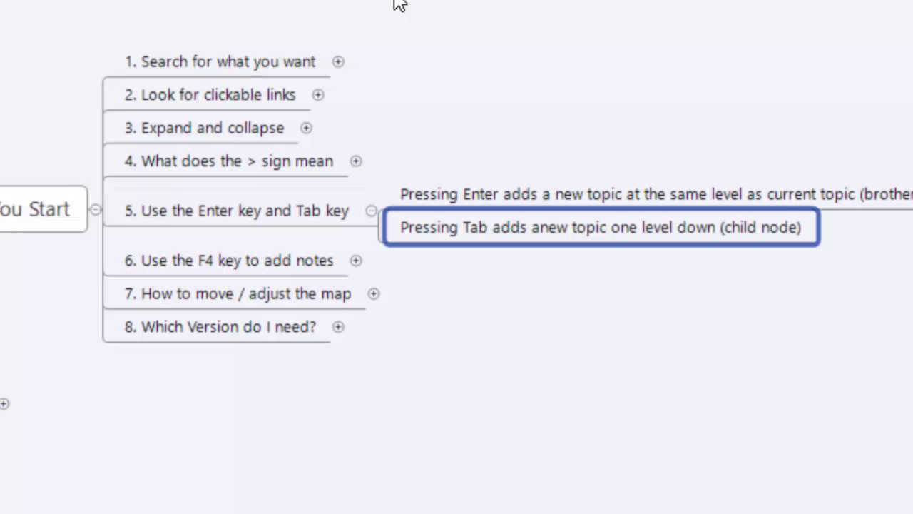
key(Tab)
text(new ndo)
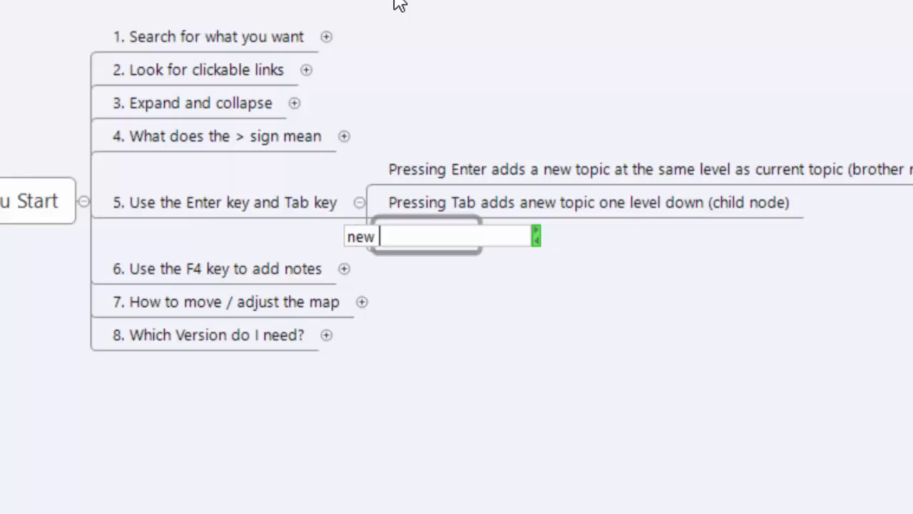
key(BackSpace)
key(BackSpace)
text(ode)
key(Return)
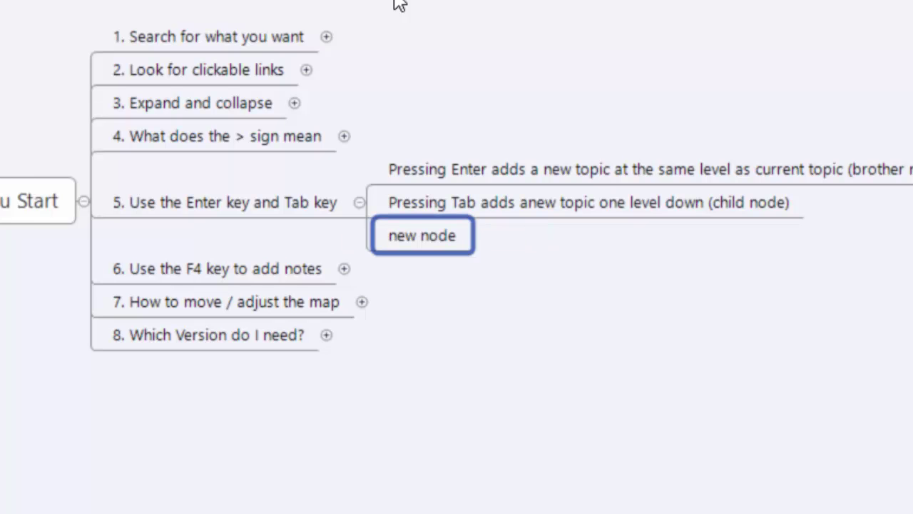
key(Delete)
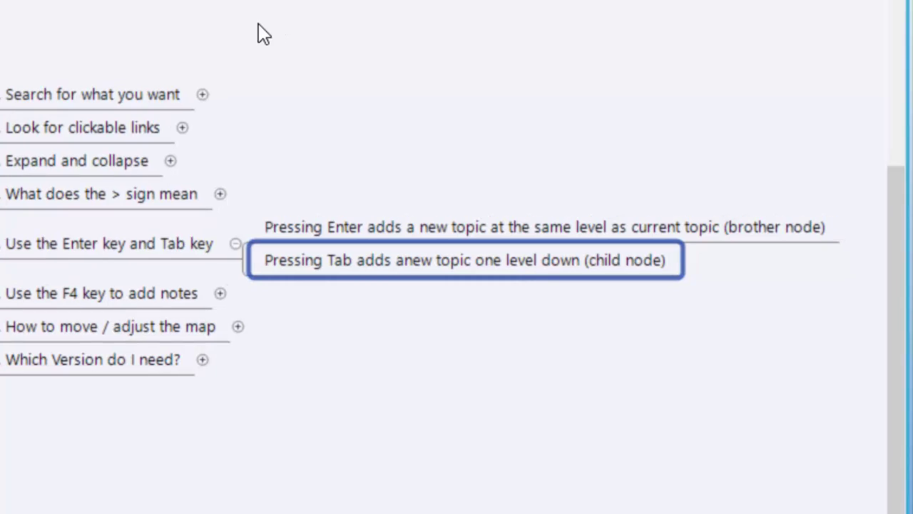
Step: Add and delete a child topic "below" under the subtopic about Tab, and collapse the "5. Use the Enter key and Tab key" topic
key(Tab)
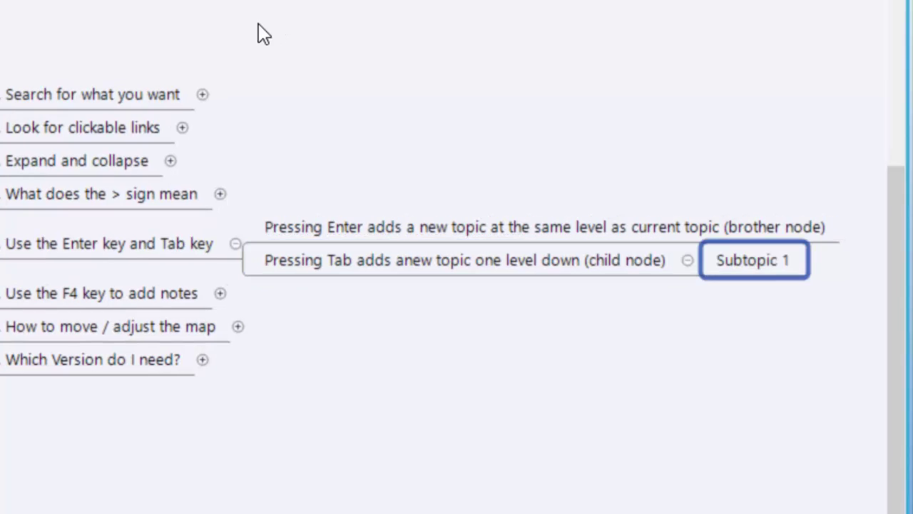
text(below)
key(Return)
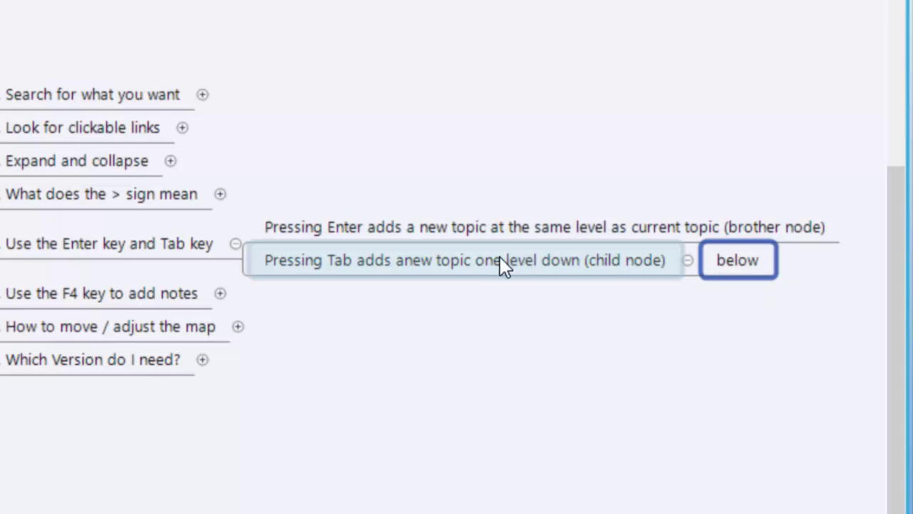
key(Delete)
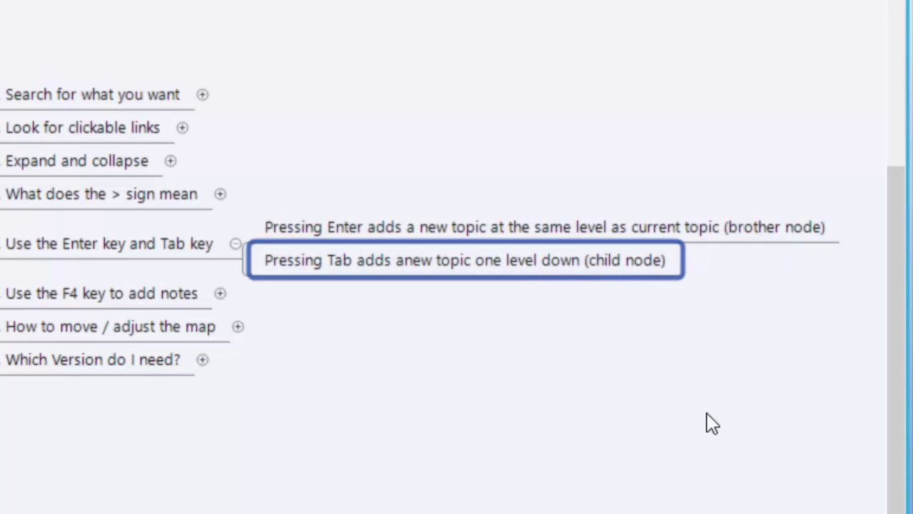
click(236, 244)
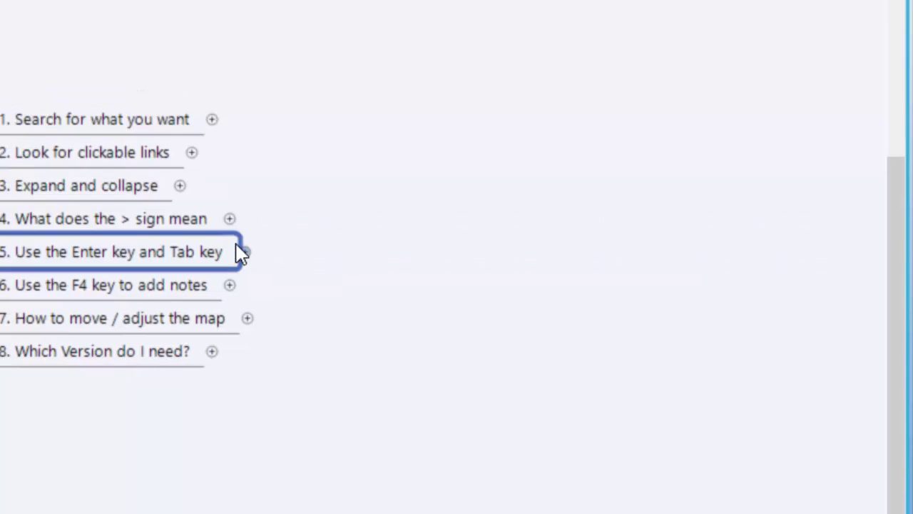
Step: Expand the "6. Use the F4 key to add notes" topic and attach the note "Add a note here" to it
drag(278, 254, 505, 245)
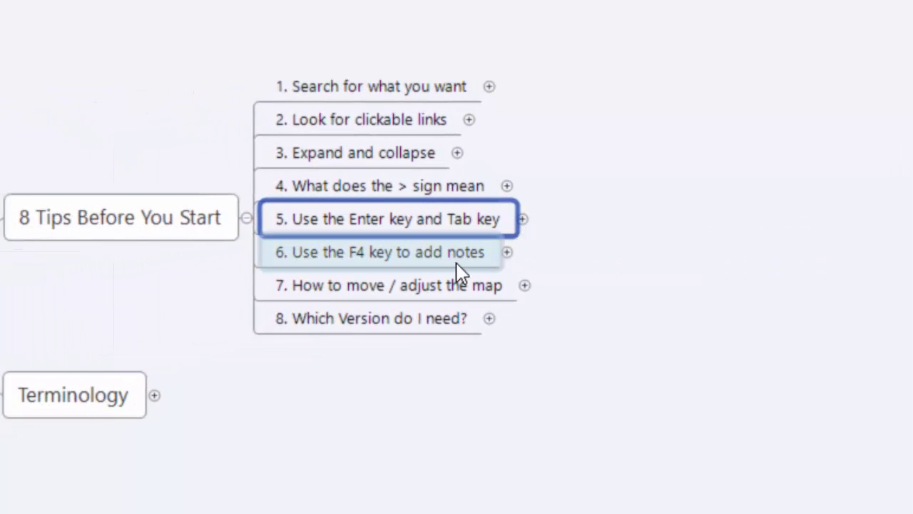
click(458, 261)
click(508, 254)
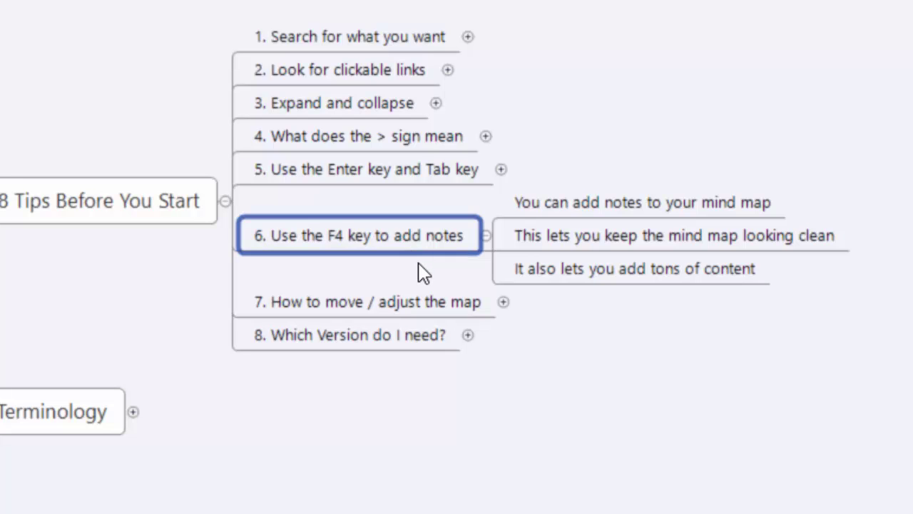
key(F4)
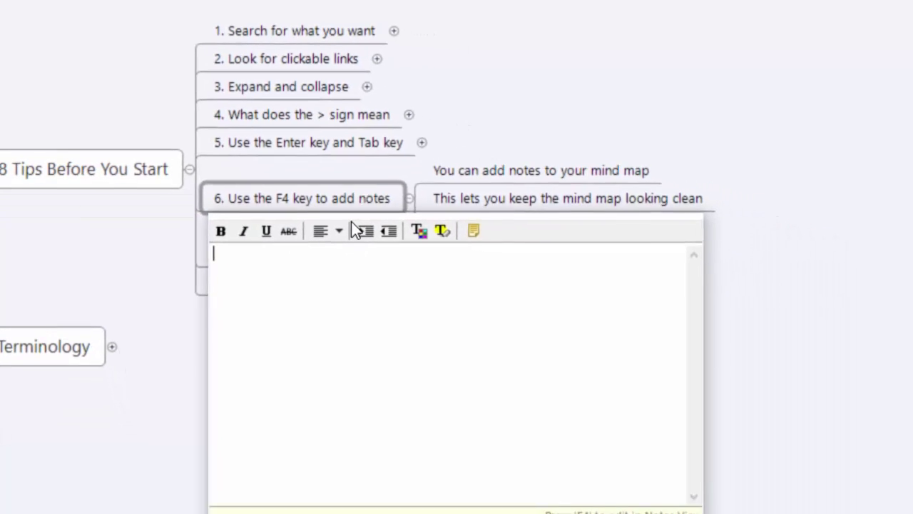
text(Ad)
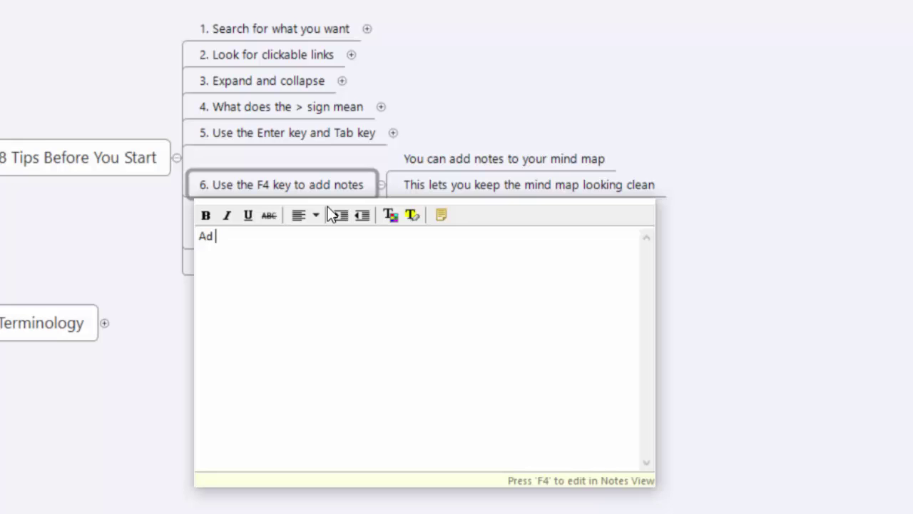
text(d a note here)
key(Return)
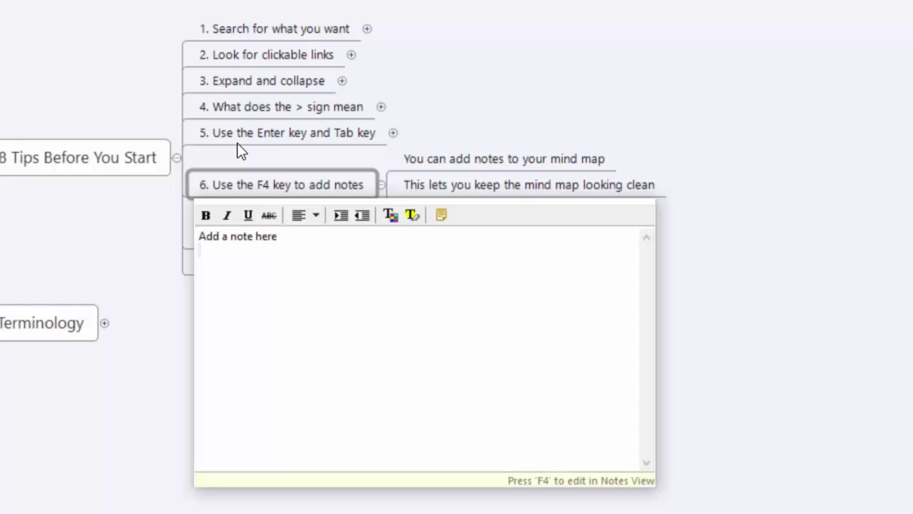
click(593, 84)
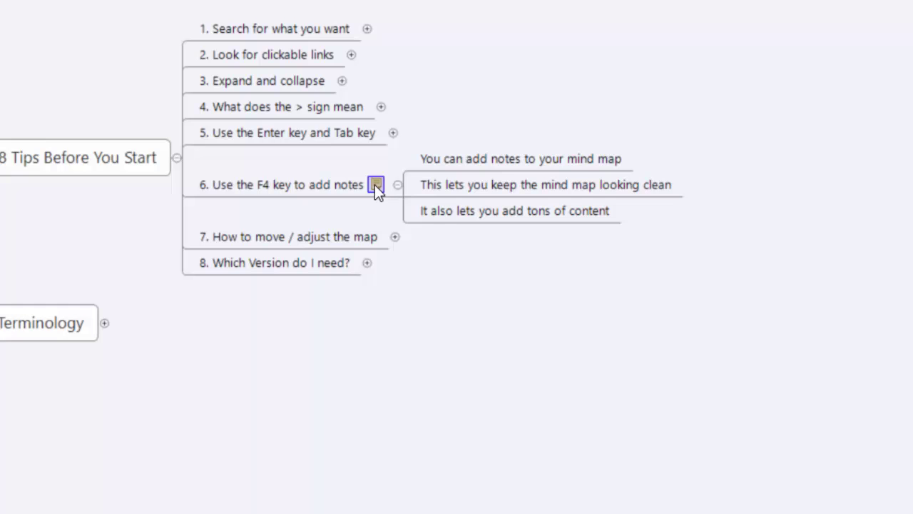
Step: Reopen the note on the "6. Use the F4 key to add notes" topic, delete all its text, and collapse the topic
mouse_move(375, 185)
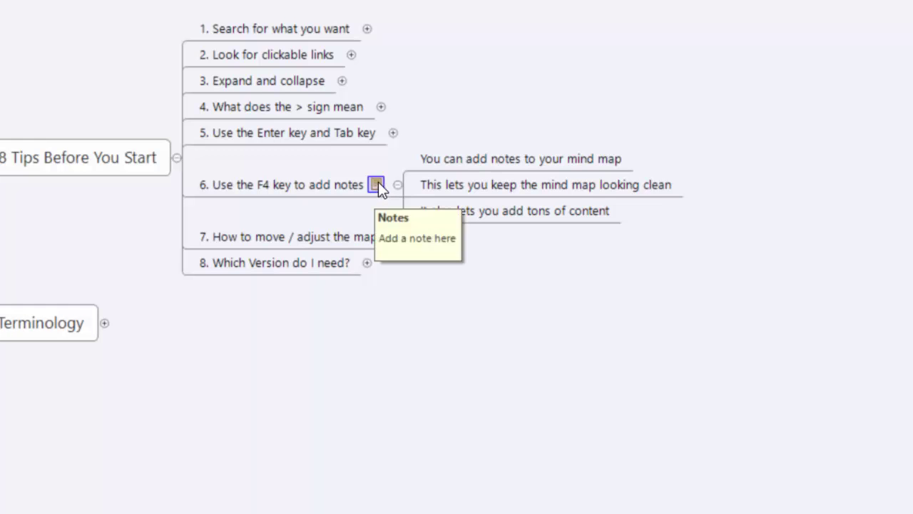
click(376, 184)
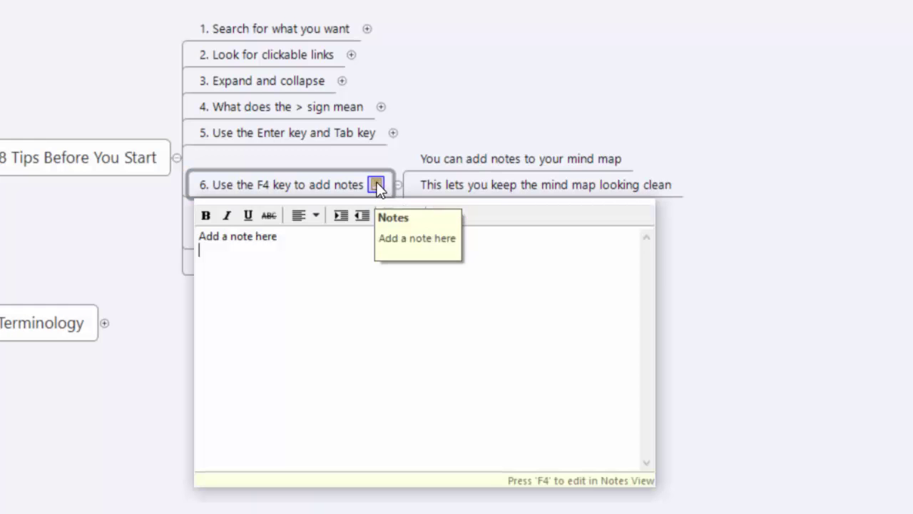
click(318, 242)
drag(269, 240, 220, 267)
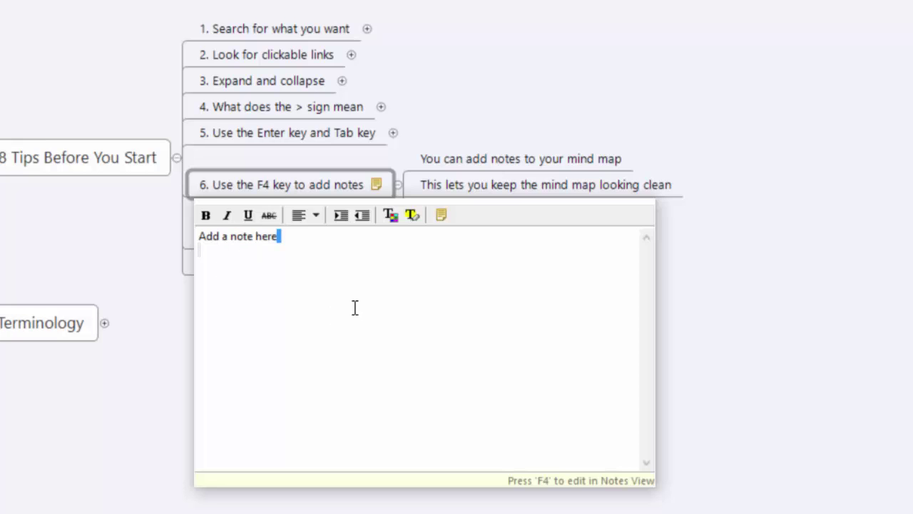
key(ctrl+a)
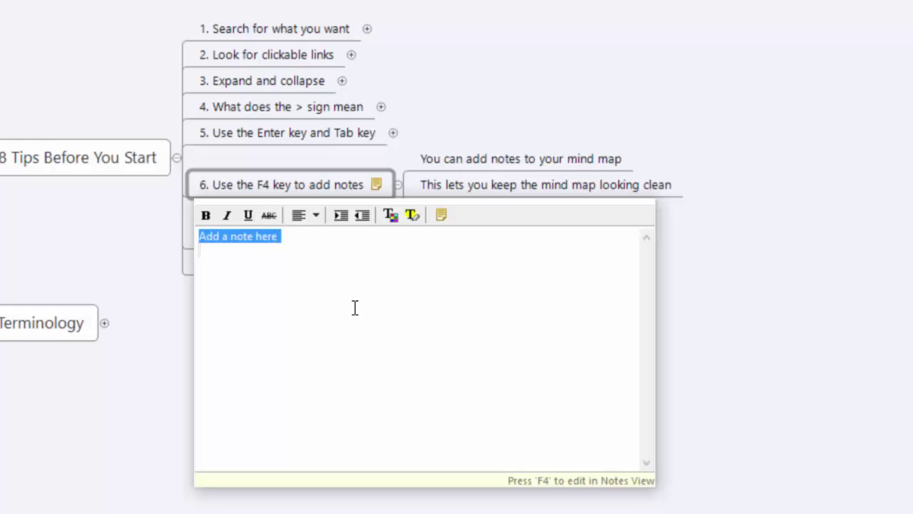
key(Delete)
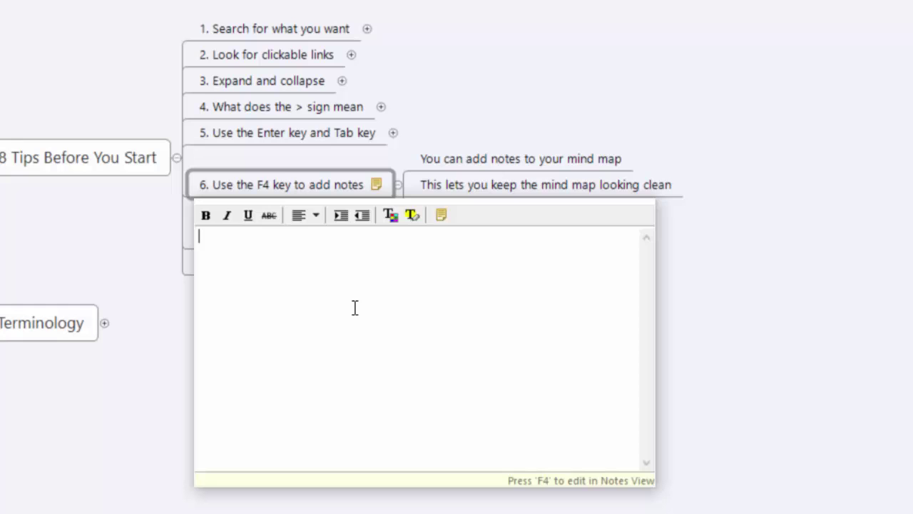
click(44, 65)
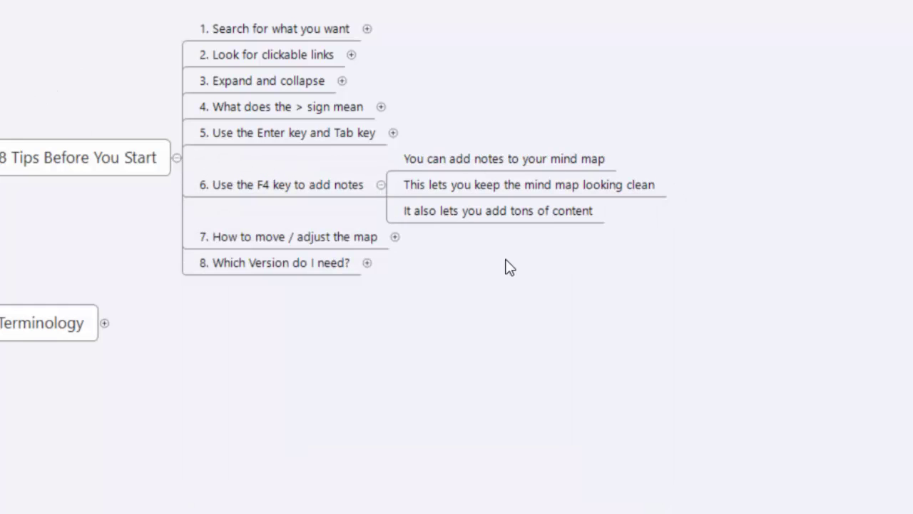
click(382, 185)
Step: Select the "7. How to move / adjust the map" topic and demonstrate moving the map sideways and up and down
click(375, 223)
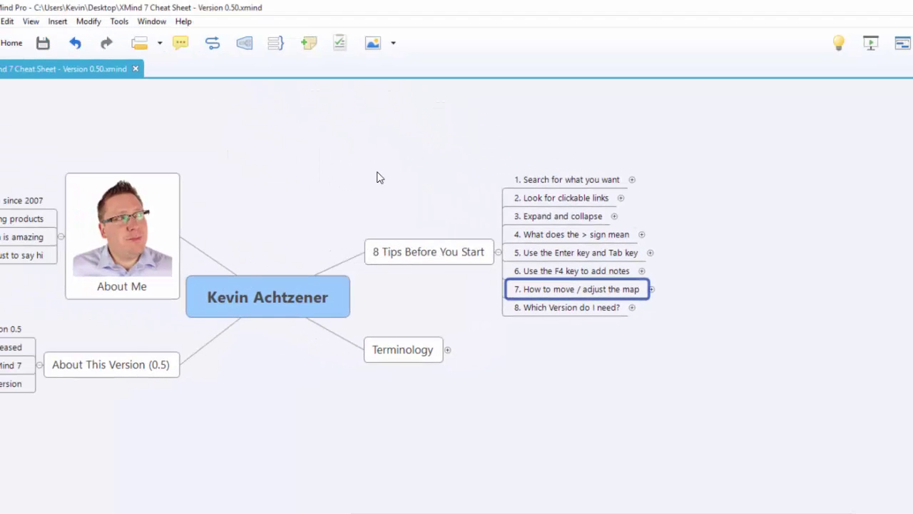
drag(380, 177, 546, 174)
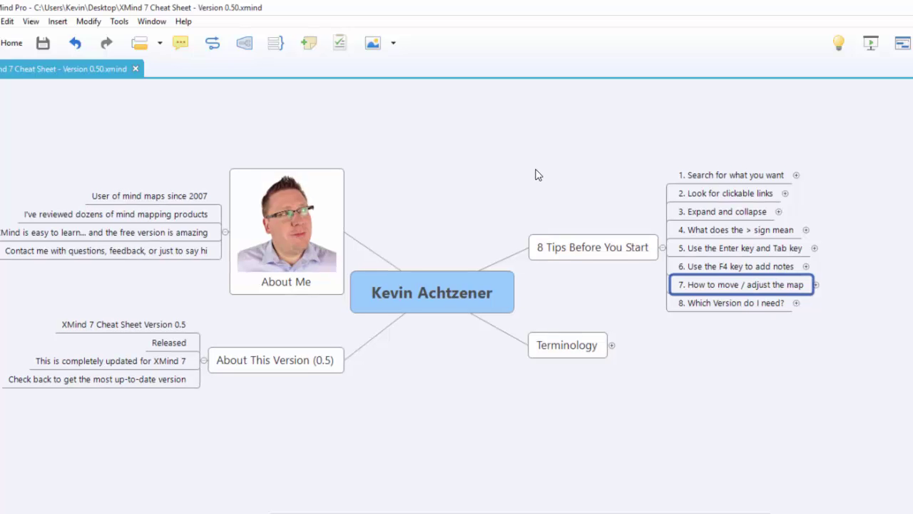
mouse_move(539, 174)
mouse_down()
mouse_move(450, 210)
mouse_move(524, 182)
mouse_up()
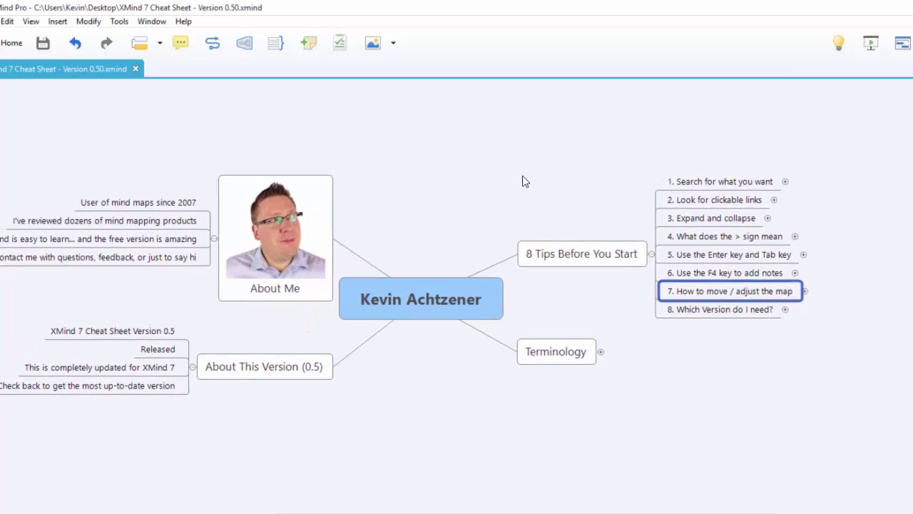
scroll(505, 190, up, 3)
scroll(505, 185, down, 5)
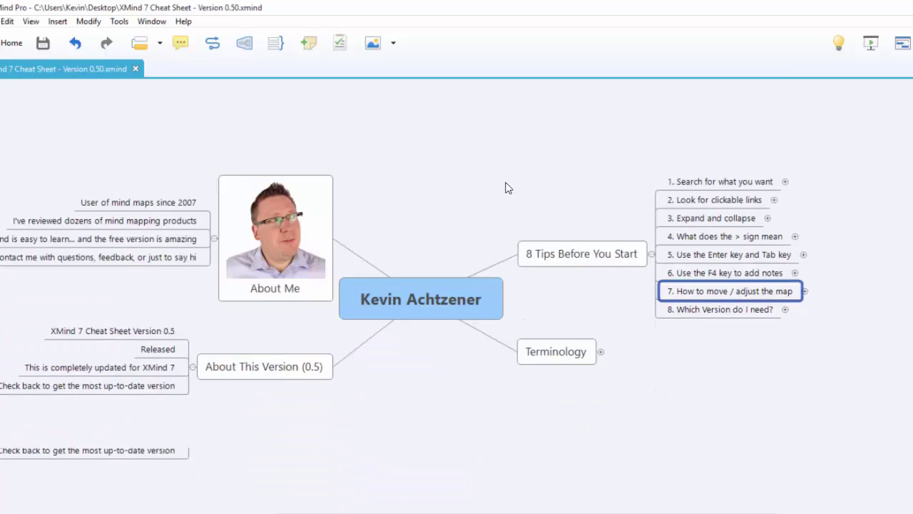
scroll(505, 190, up, 3)
scroll(505, 190, down, 2)
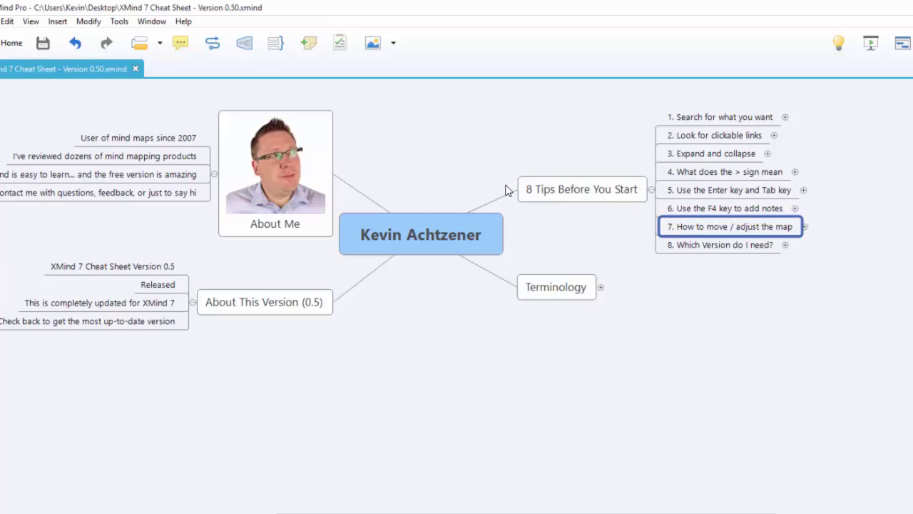
scroll(505, 190, up, 1)
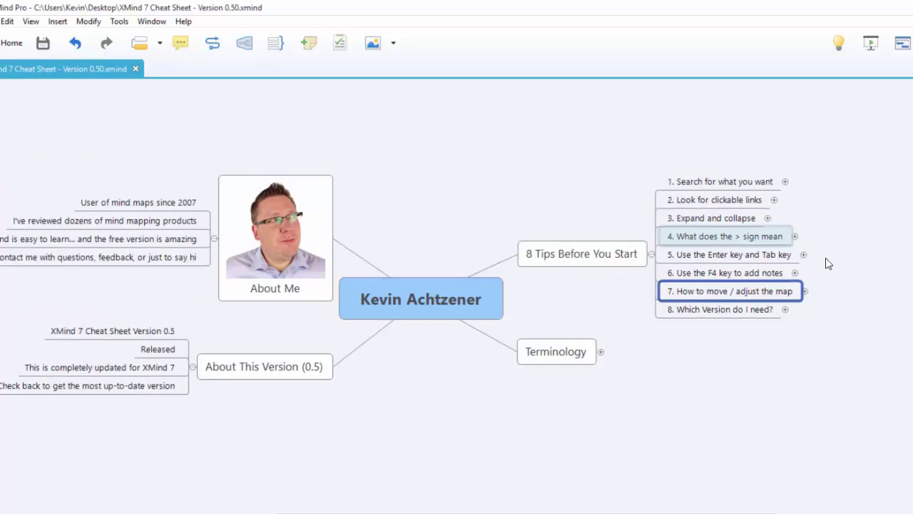
Step: Expand the "8. Which Version do I need?" topic to review its version and upgrade advice, and collapse it
click(784, 309)
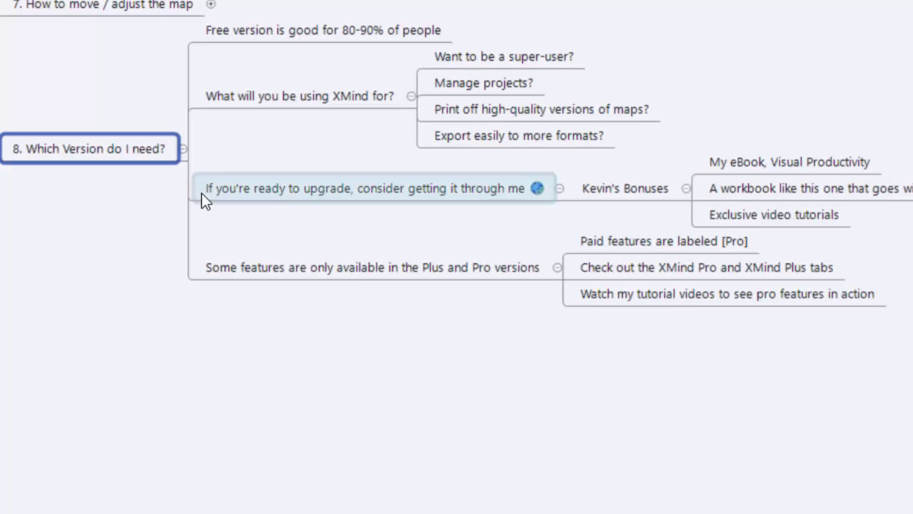
click(184, 150)
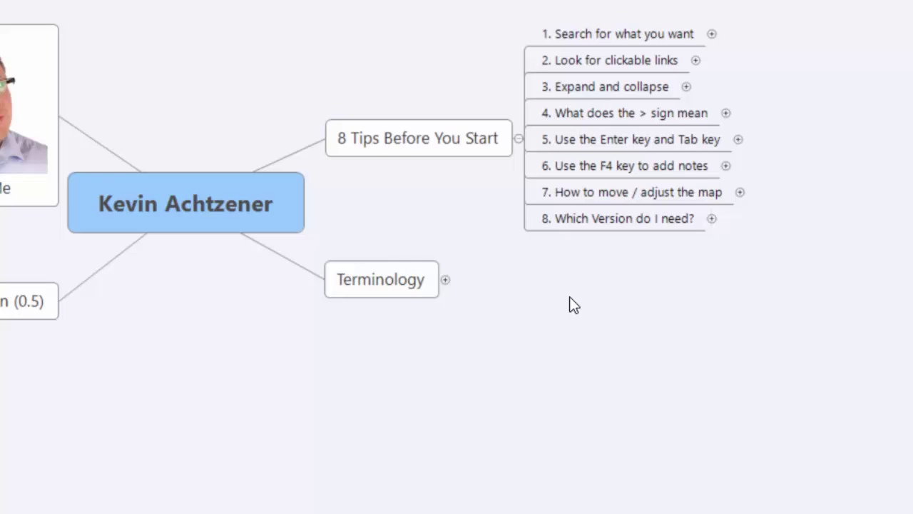